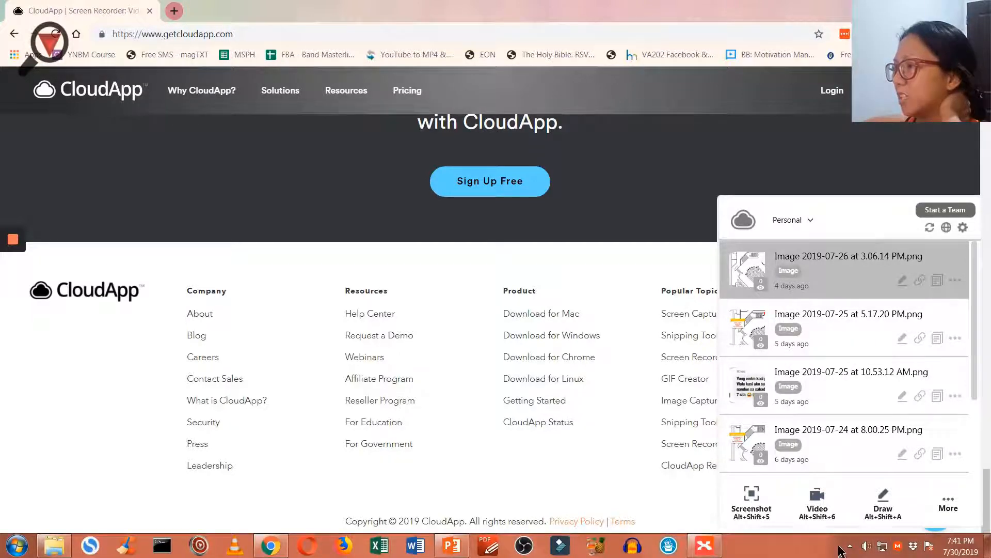
Take a CloudApp screenshot of the Company and Resources link columns in the web page's footer
click(850, 546)
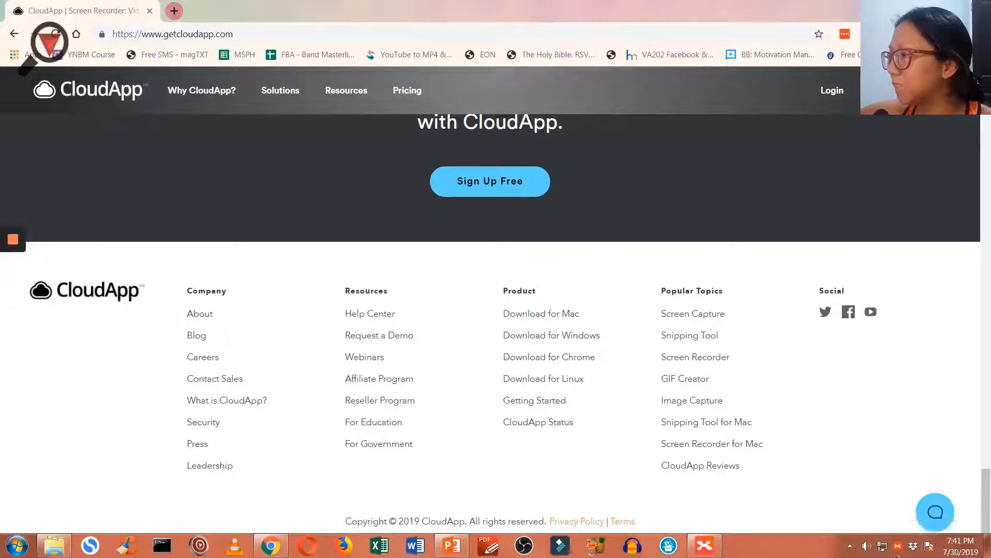
click(851, 547)
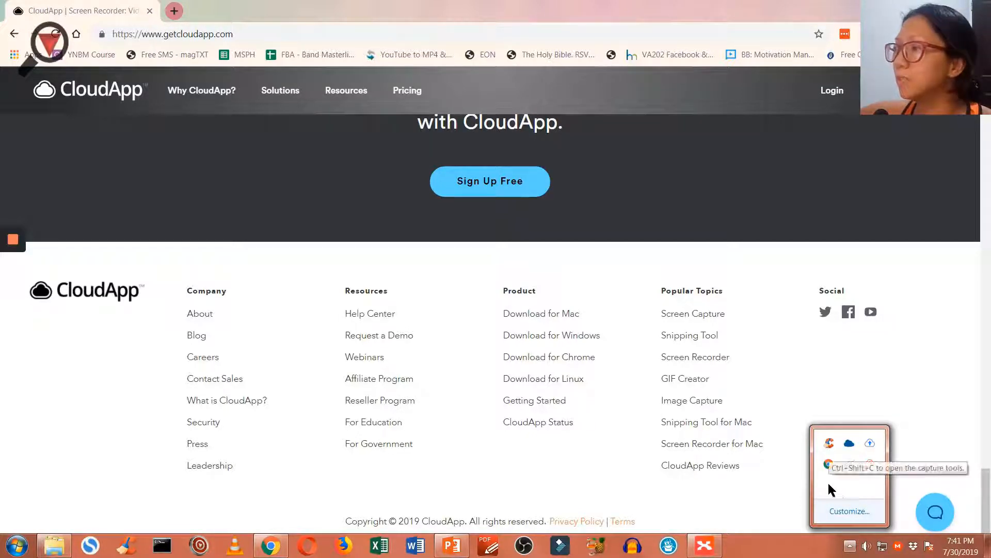
click(828, 464)
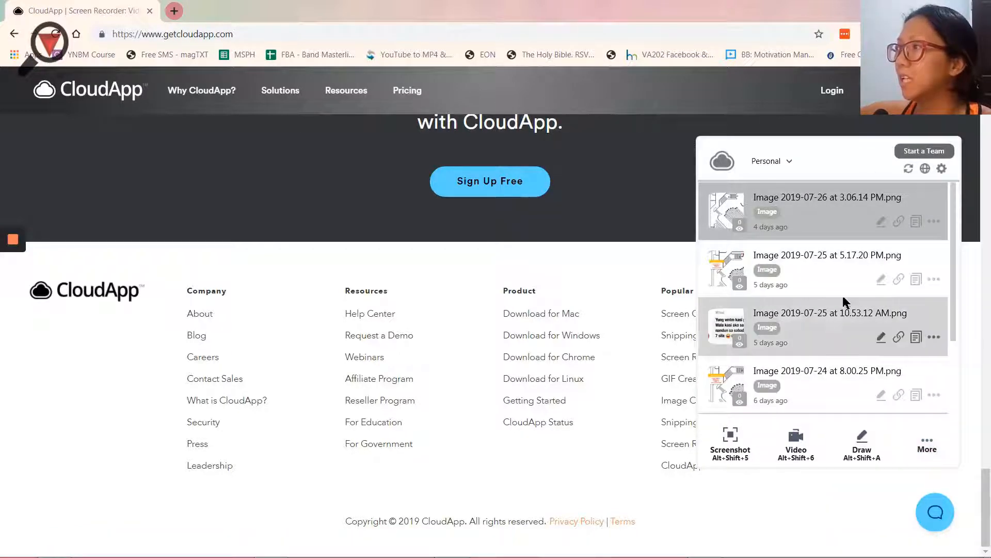
drag(954, 271, 955, 233)
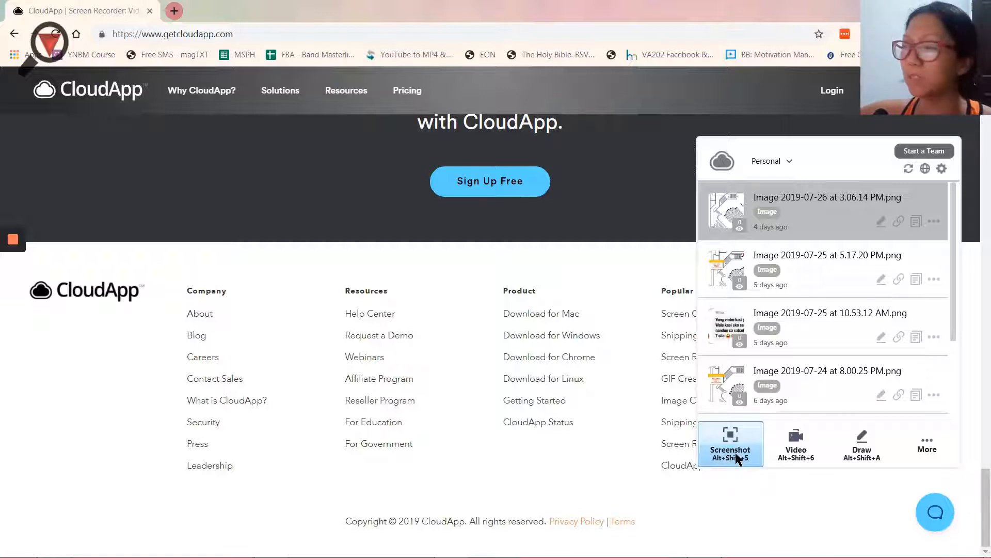
click(736, 453)
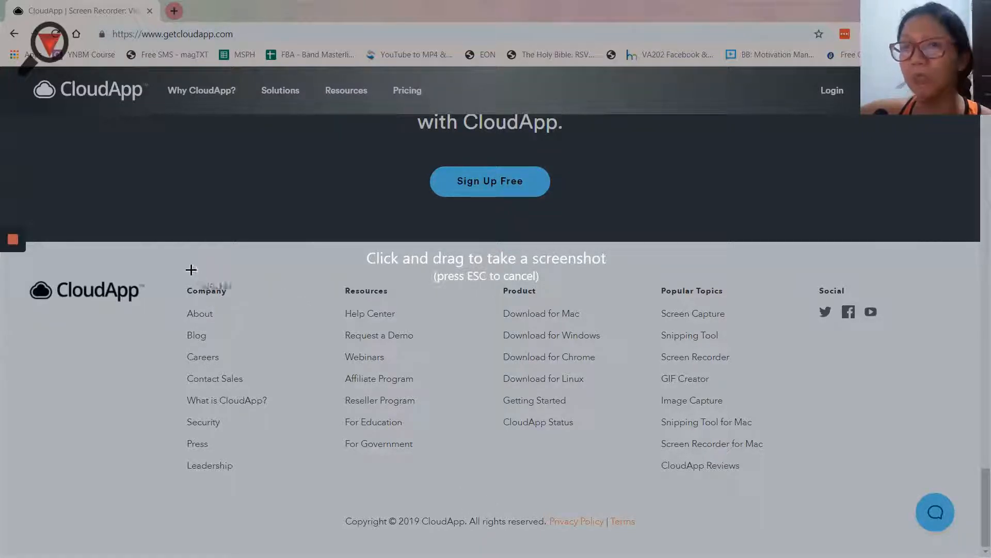
drag(175, 280, 447, 478)
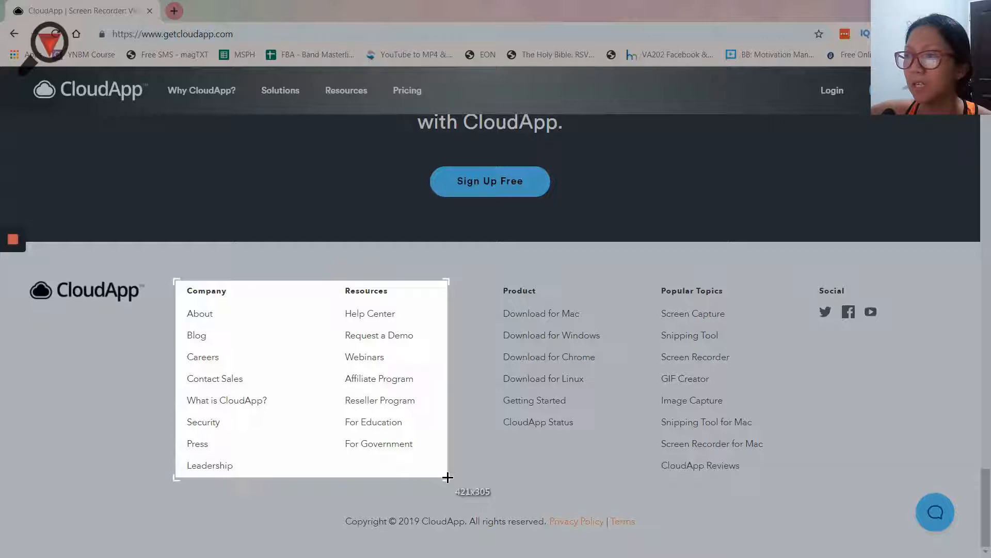
drag(447, 478, 447, 477)
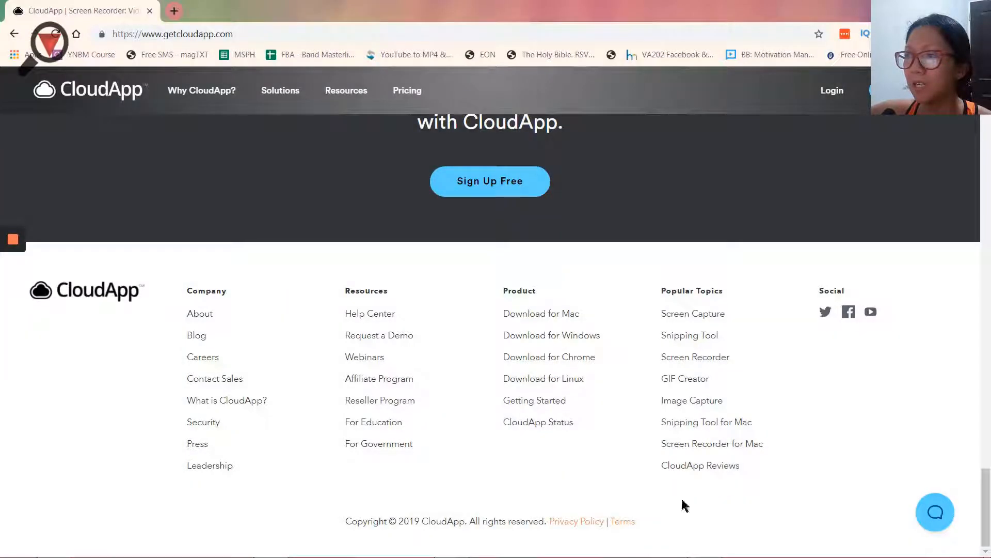
Refresh the CloudApp capture list and open Image 2019-07-30 at 7.44.25 PM.png in the annotation editor
mouse_move(832, 557)
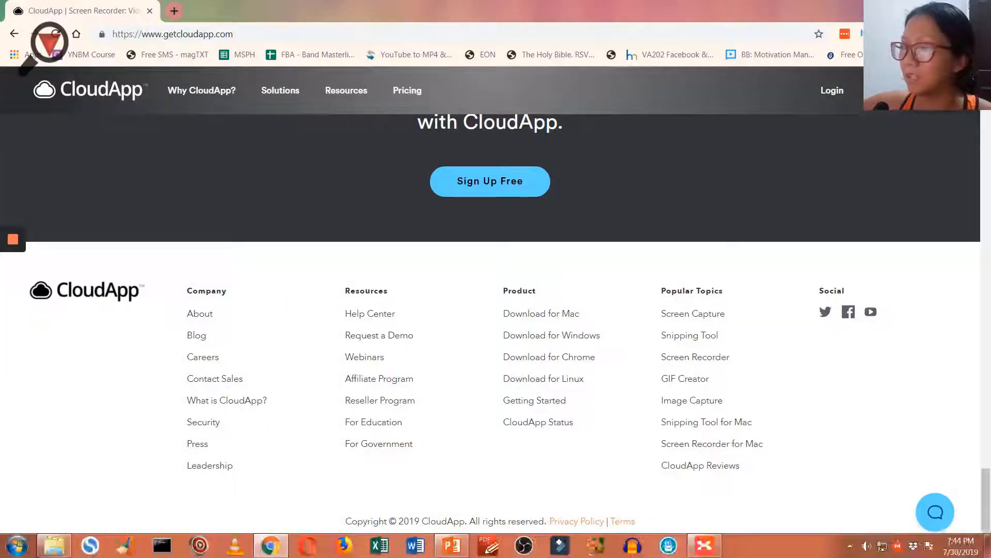
click(850, 546)
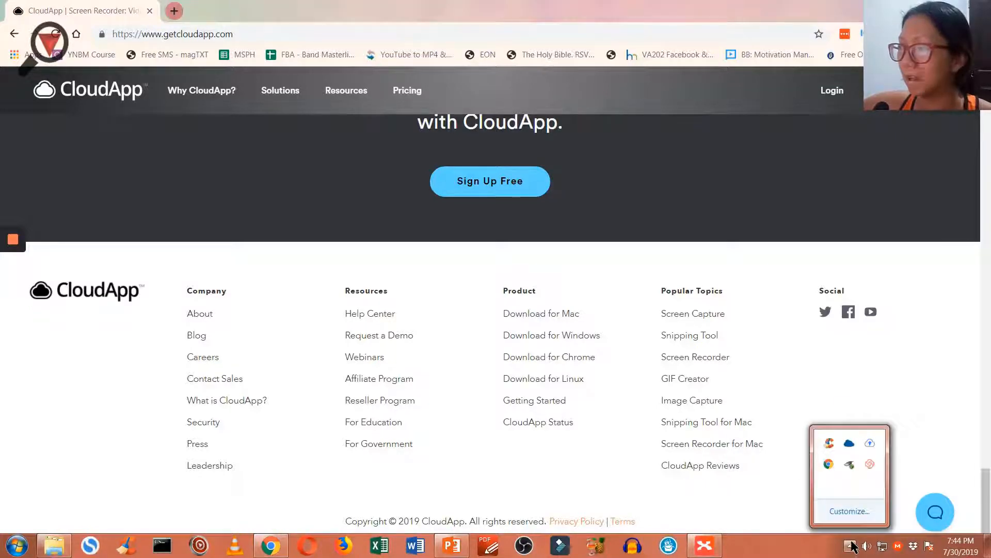
click(830, 481)
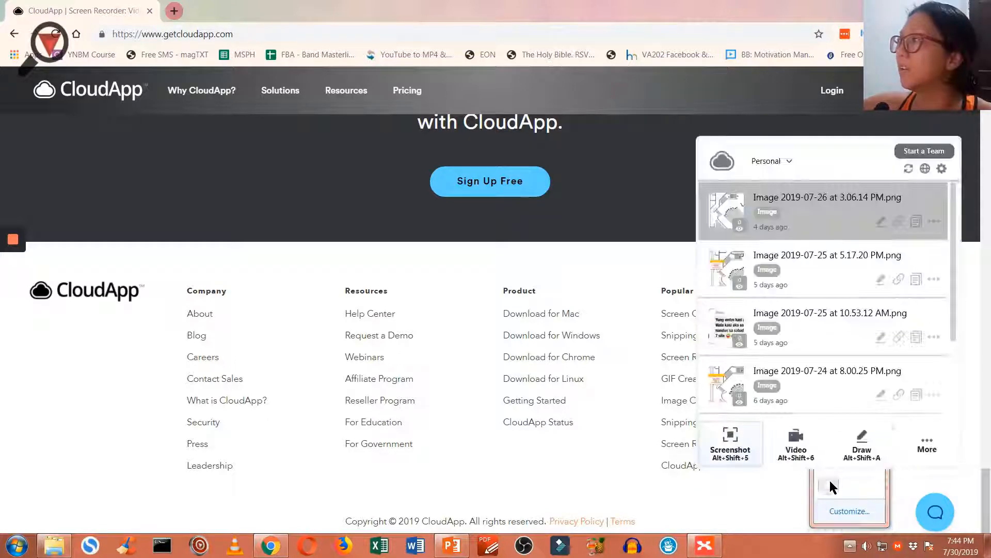
click(909, 171)
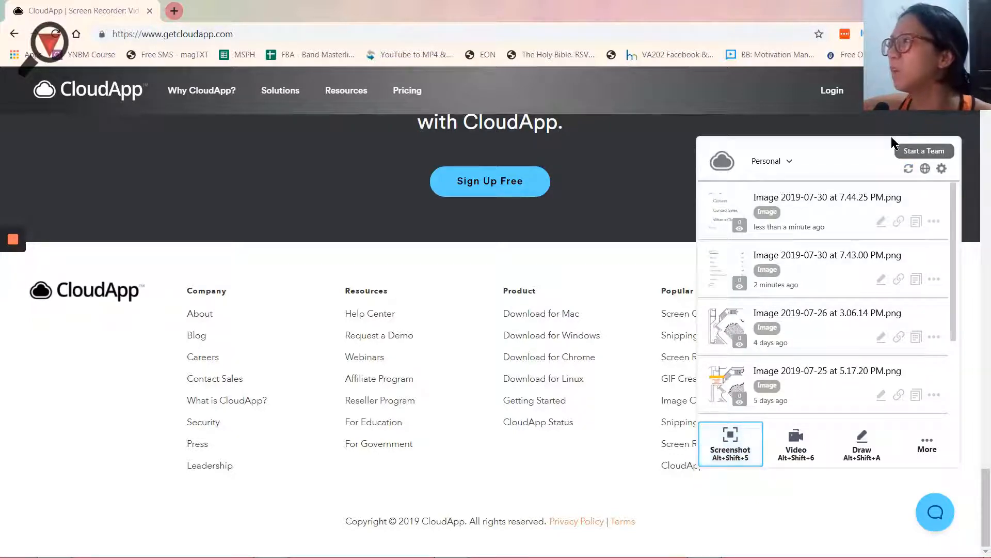
double_click(821, 205)
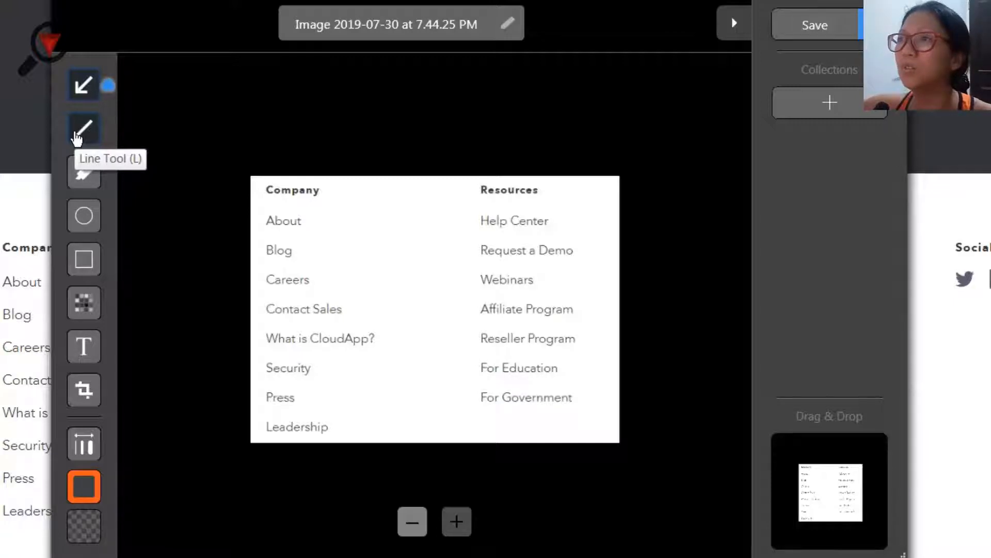
Mark up the Company column in orange with a straight line under About and freehand strokes over Careers and around Contact Sales
click(76, 137)
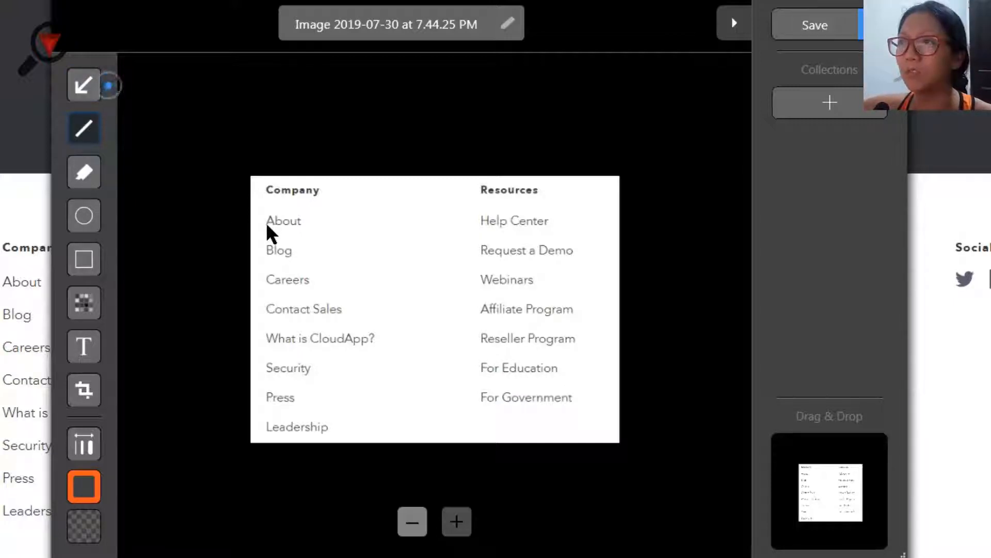
drag(267, 232, 309, 232)
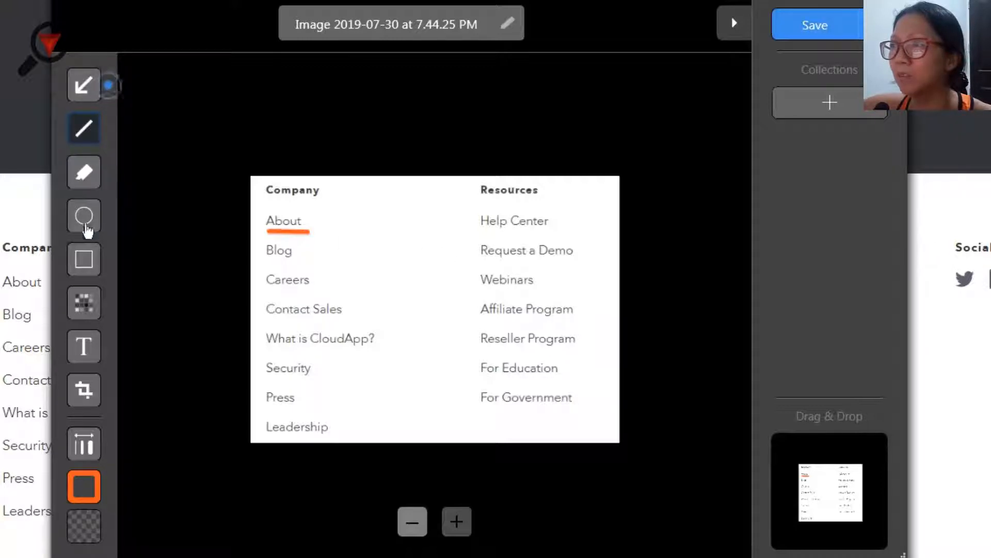
click(84, 172)
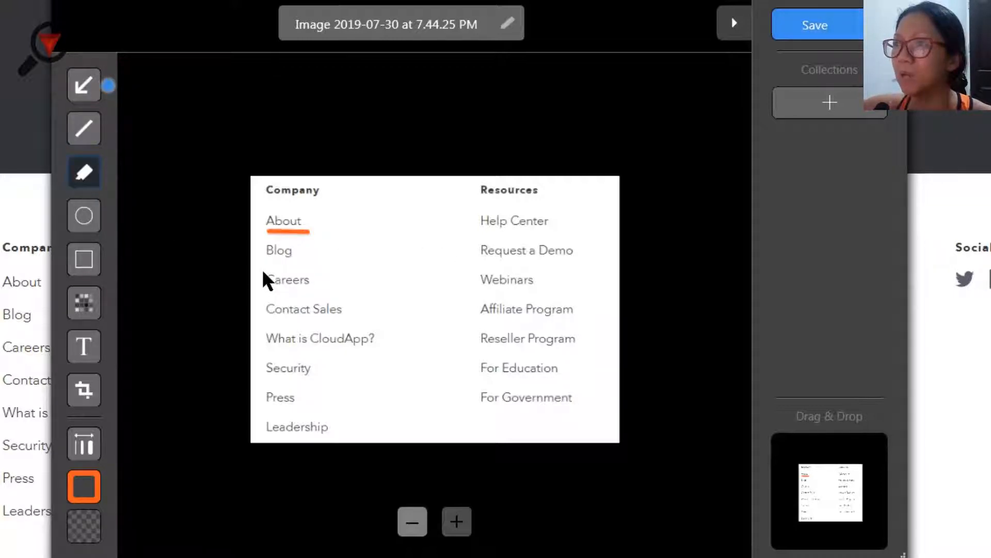
drag(281, 277, 320, 284)
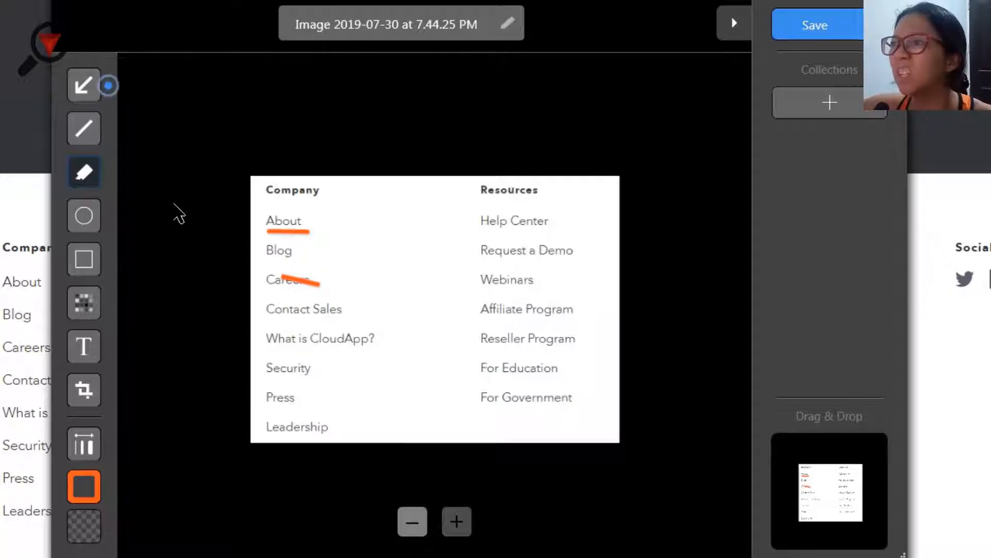
mouse_move(281, 294)
mouse_down()
mouse_move(330, 293)
mouse_move(355, 321)
mouse_move(305, 327)
mouse_move(252, 310)
mouse_move(291, 293)
mouse_up()
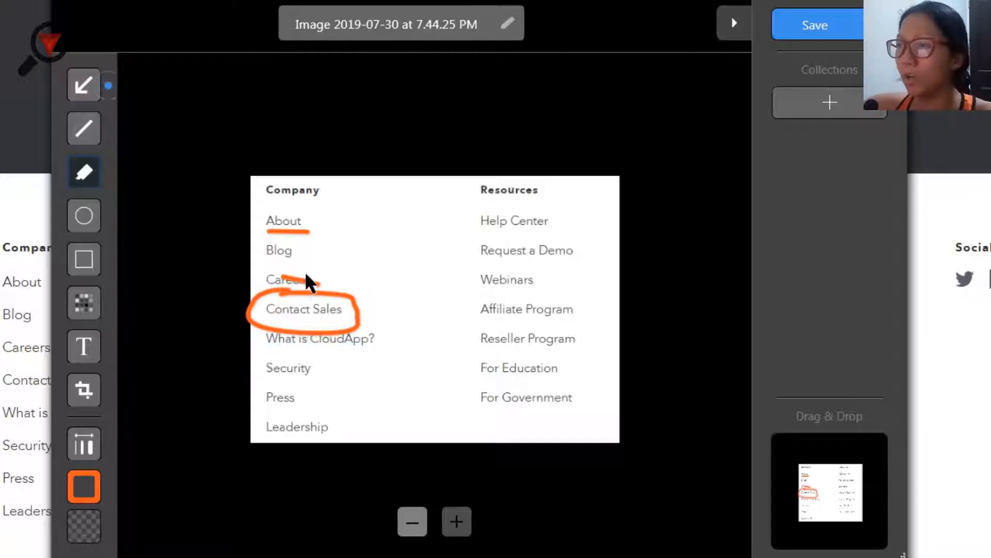
Outline Webinars with a yellow ellipse and Help Center with a yellow rectangle in the Resources column
click(89, 484)
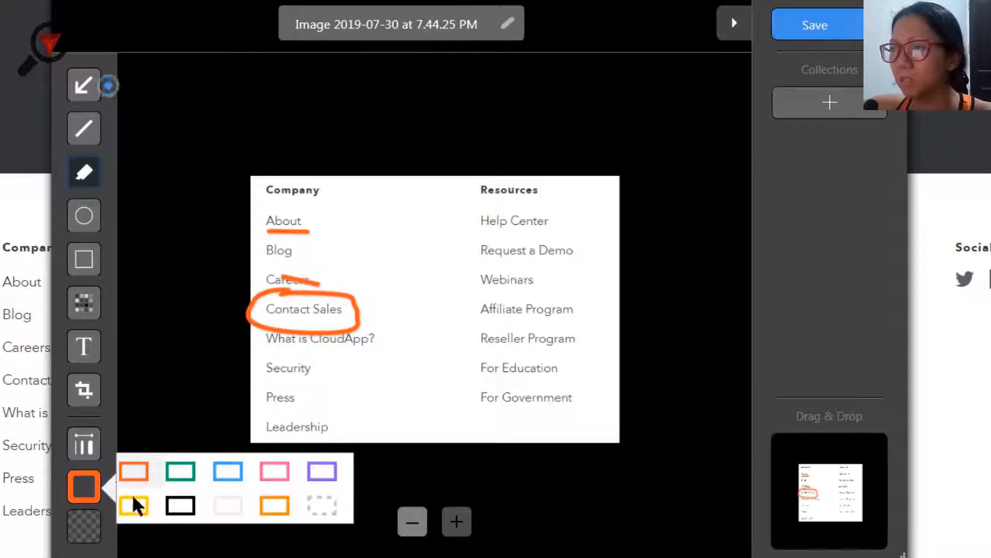
click(133, 508)
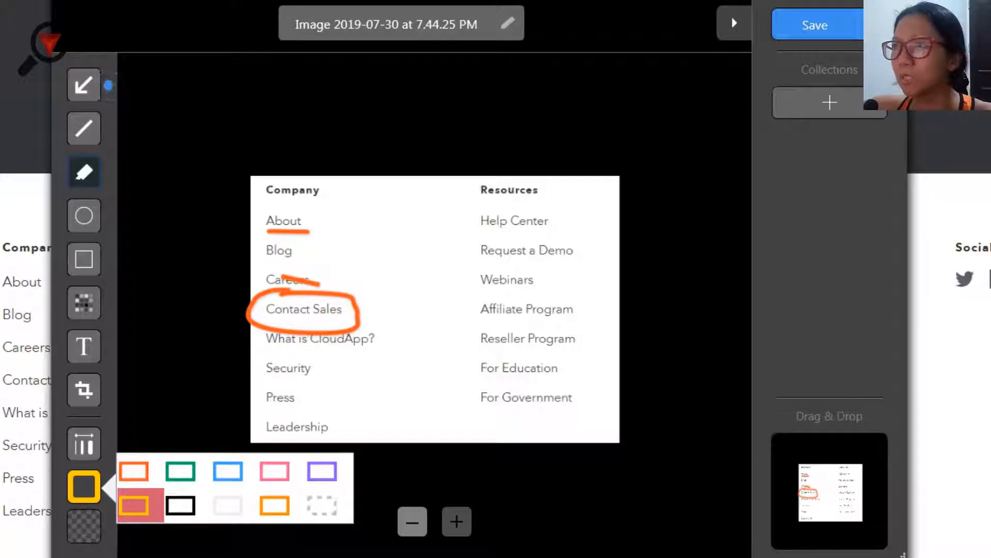
click(85, 217)
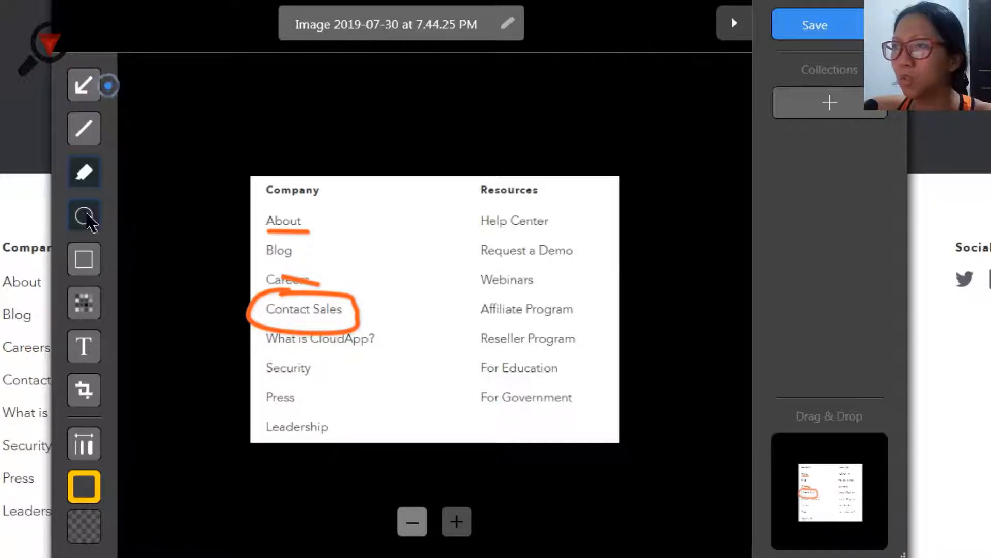
drag(472, 269, 553, 305)
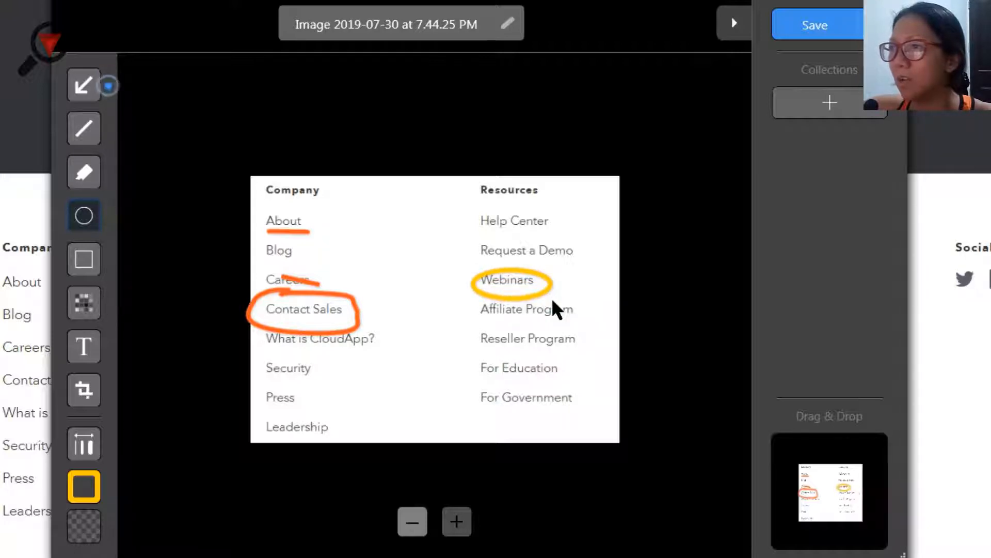
click(85, 260)
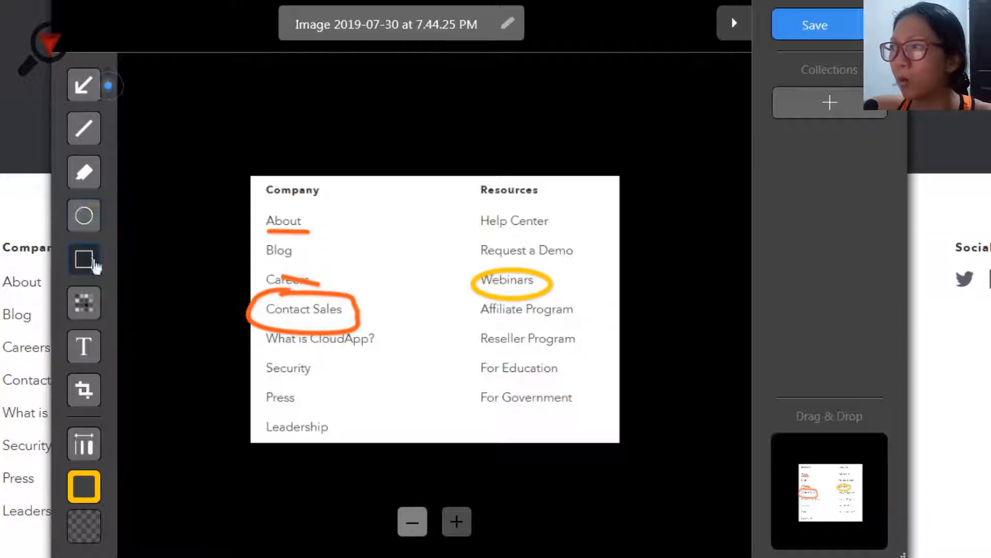
drag(471, 208, 575, 236)
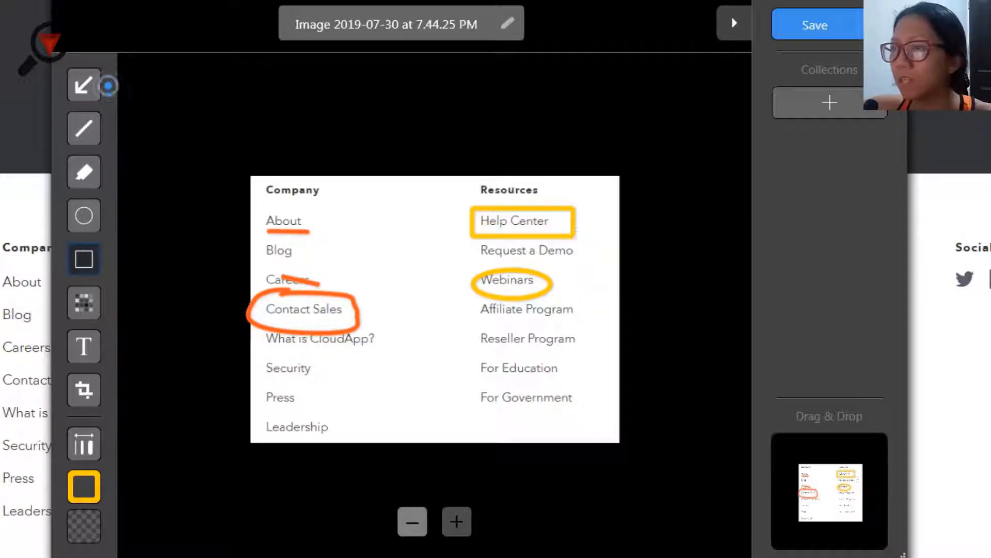
Set the outline colour to purple and pixelate the Reseller Program, For Education and For Government links
click(87, 497)
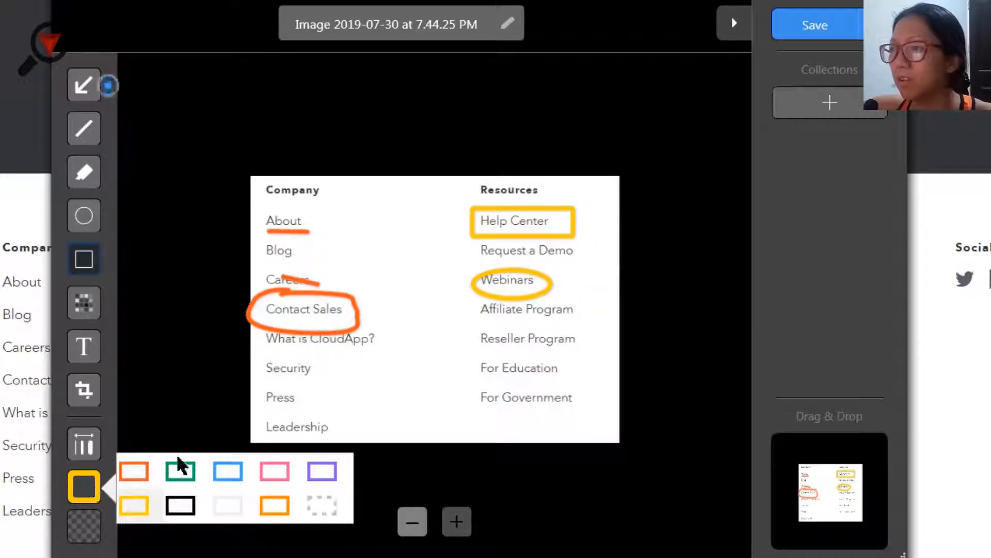
click(326, 483)
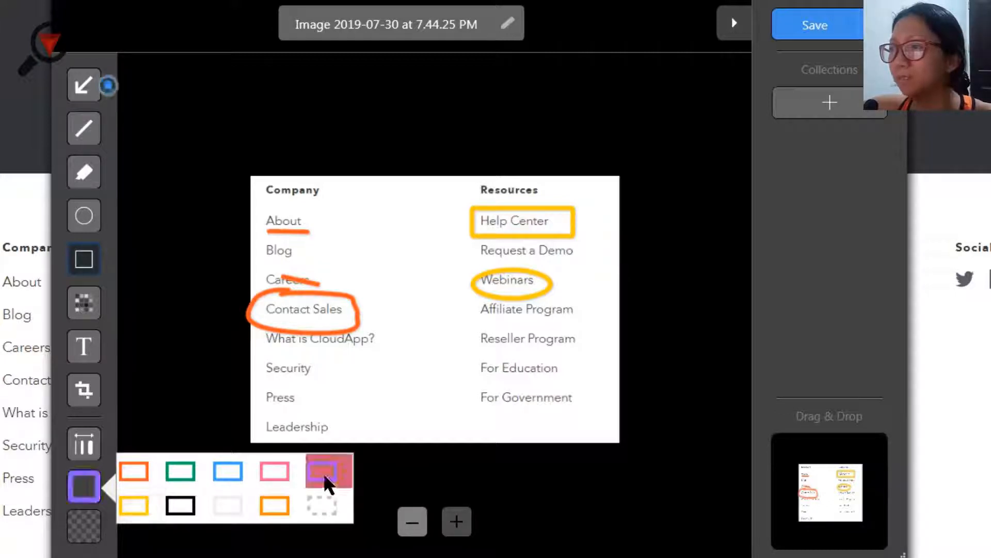
click(87, 306)
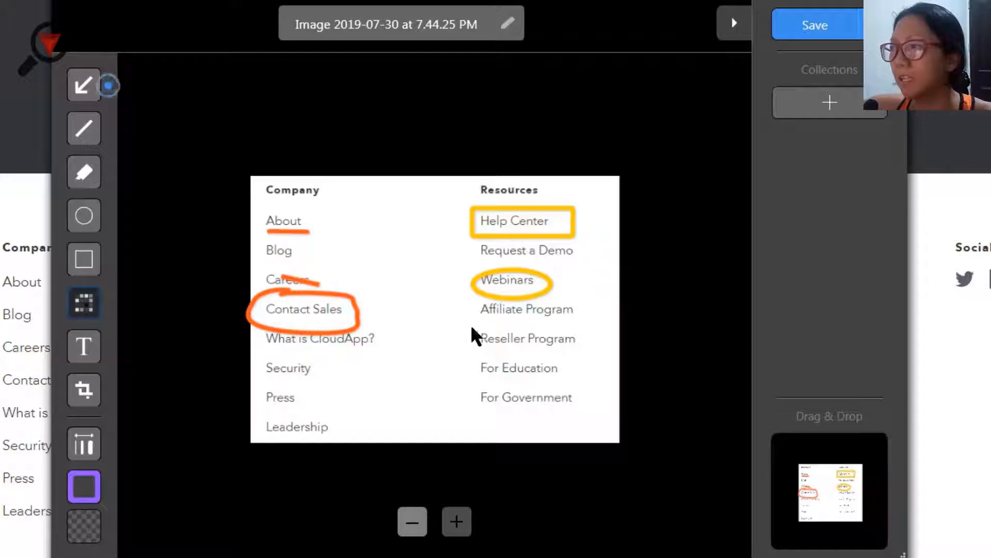
drag(470, 327, 591, 408)
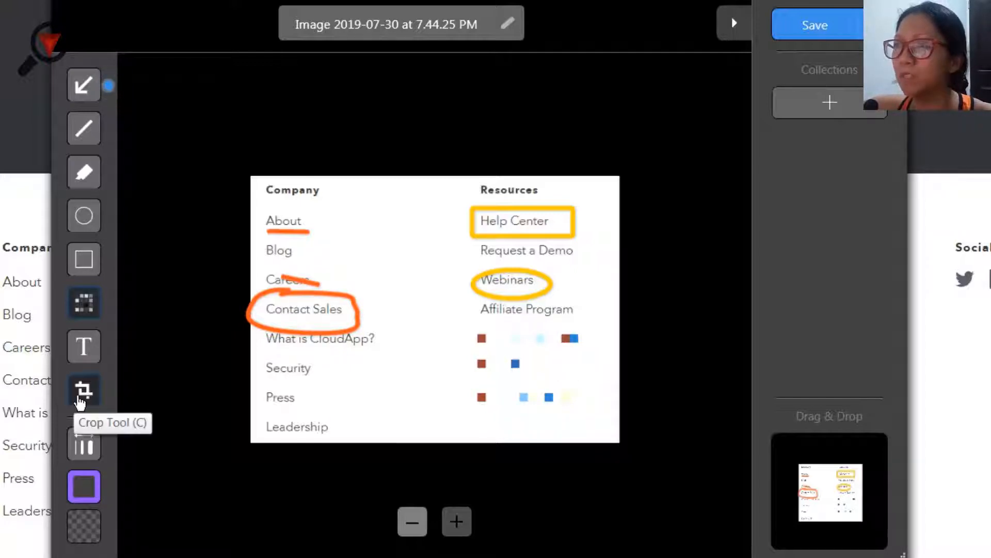
click(81, 393)
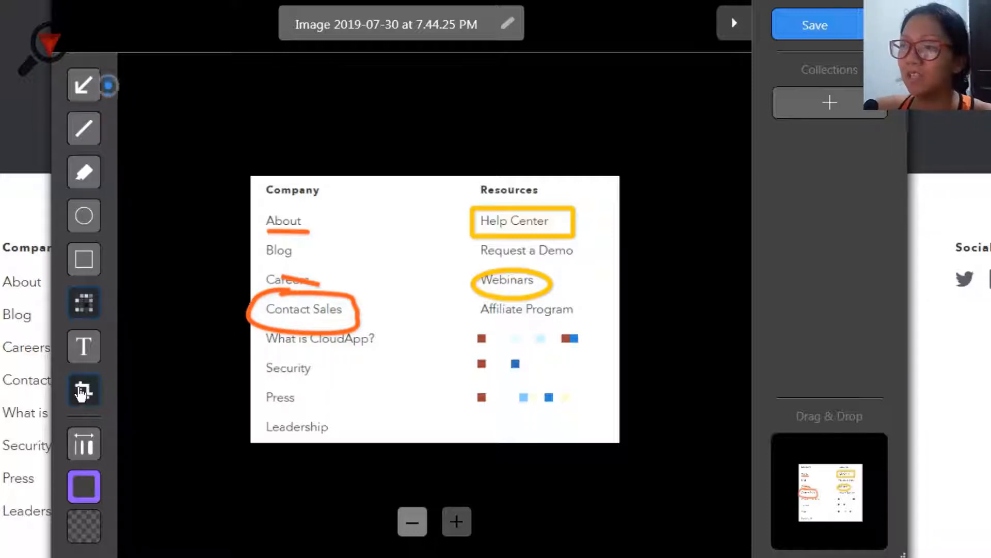
click(81, 394)
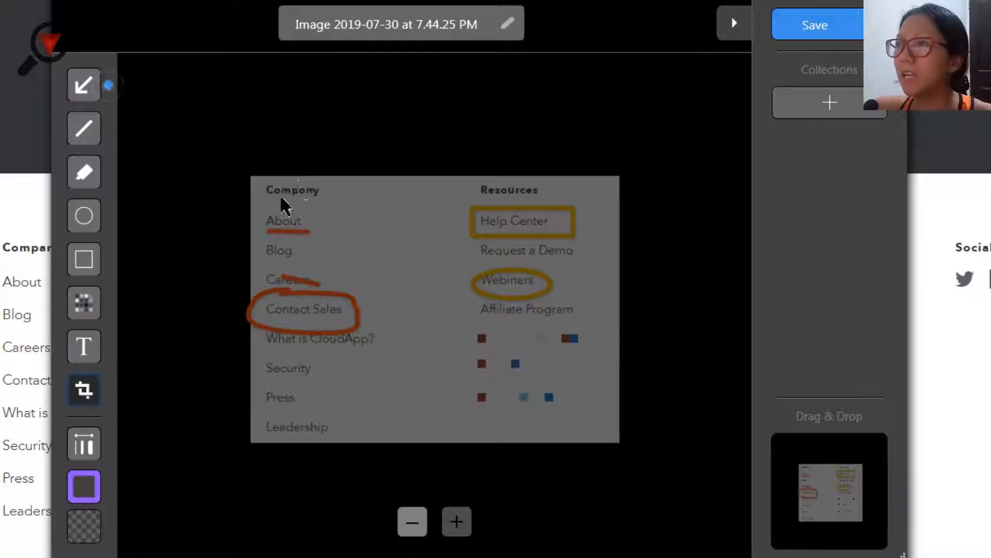
drag(272, 186, 614, 433)
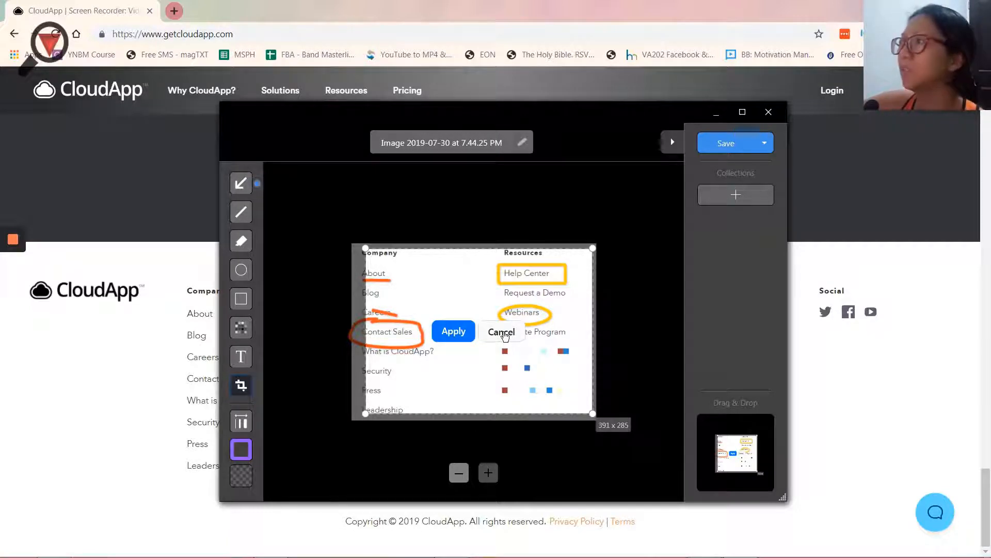
click(505, 334)
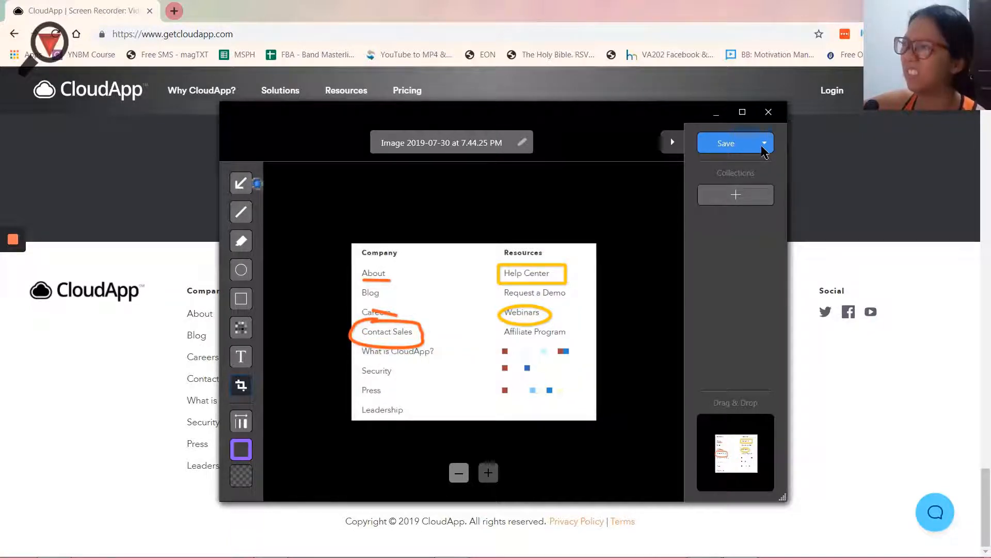
Save the annotated screenshot
click(745, 144)
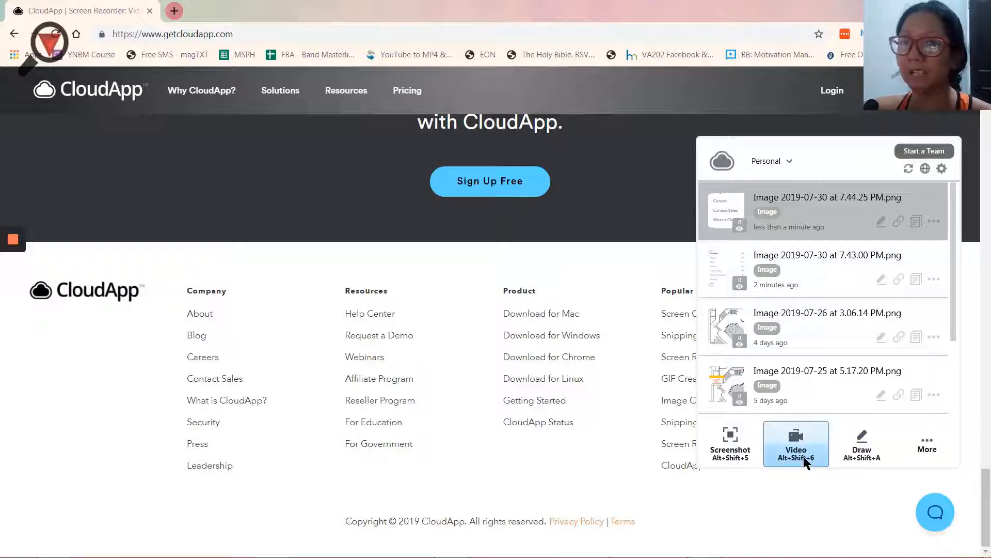
Start a CloudApp video capture and switch to the PowerPoint presentation for choosing the recording area
click(804, 456)
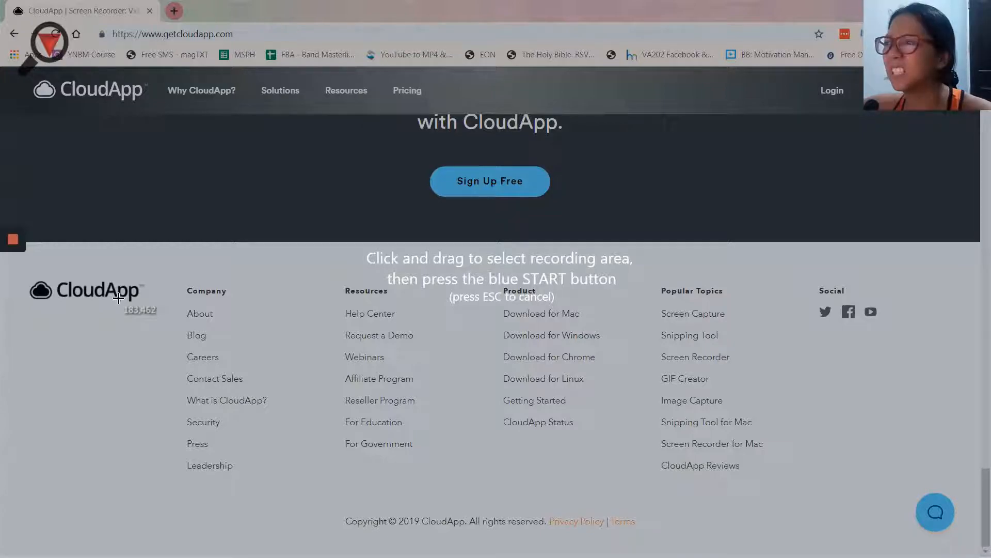
key(alt+Tab)
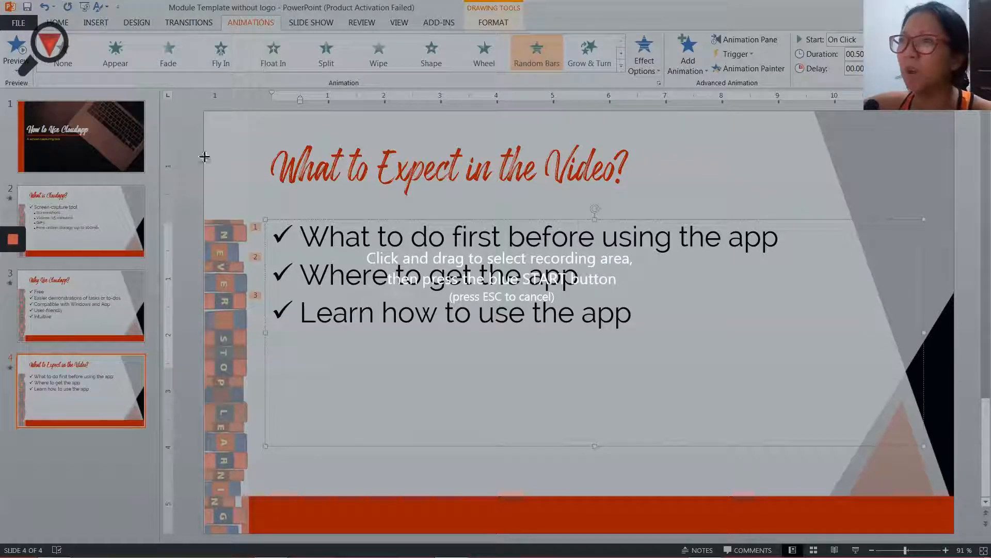